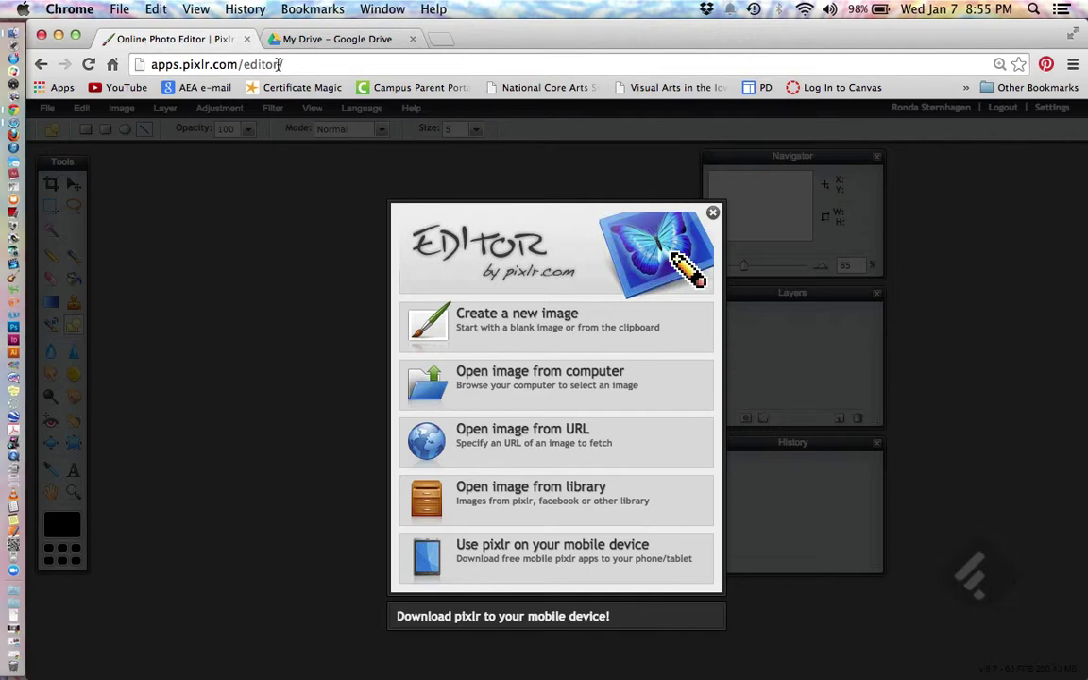
- Select the web address in Chrome's address bar, then clear the selection
type("/")
left_click(284, 65)
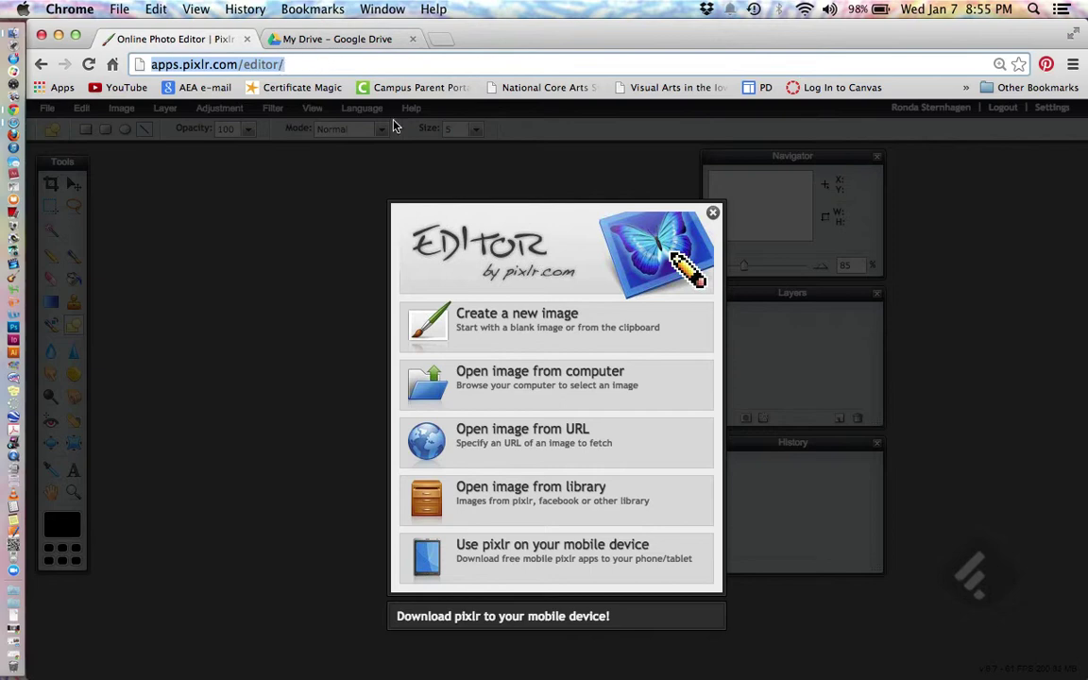
left_click(288, 65)
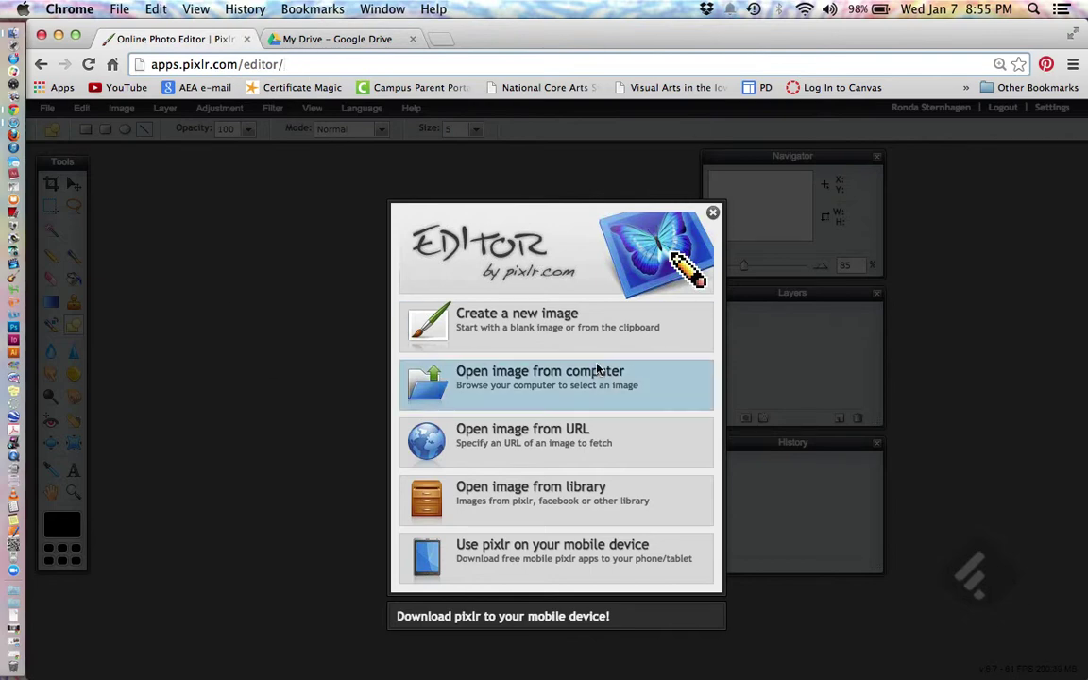
- Start a new image, name it for the Aestheometry project, and set its width to 600
left_click(554, 328)
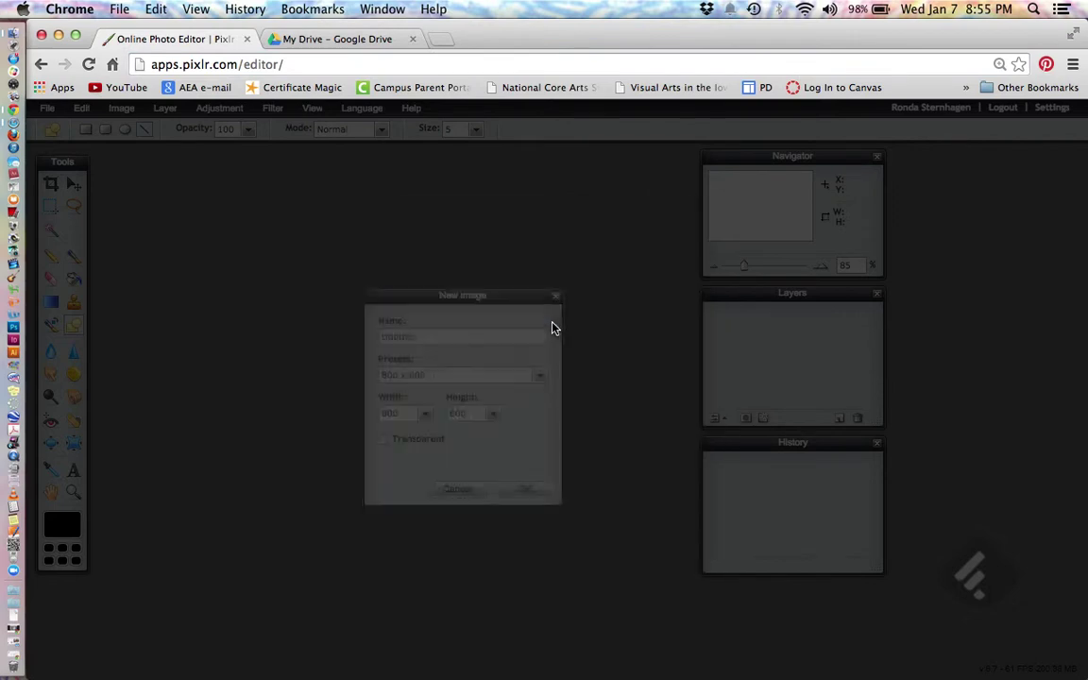
double_click(404, 342)
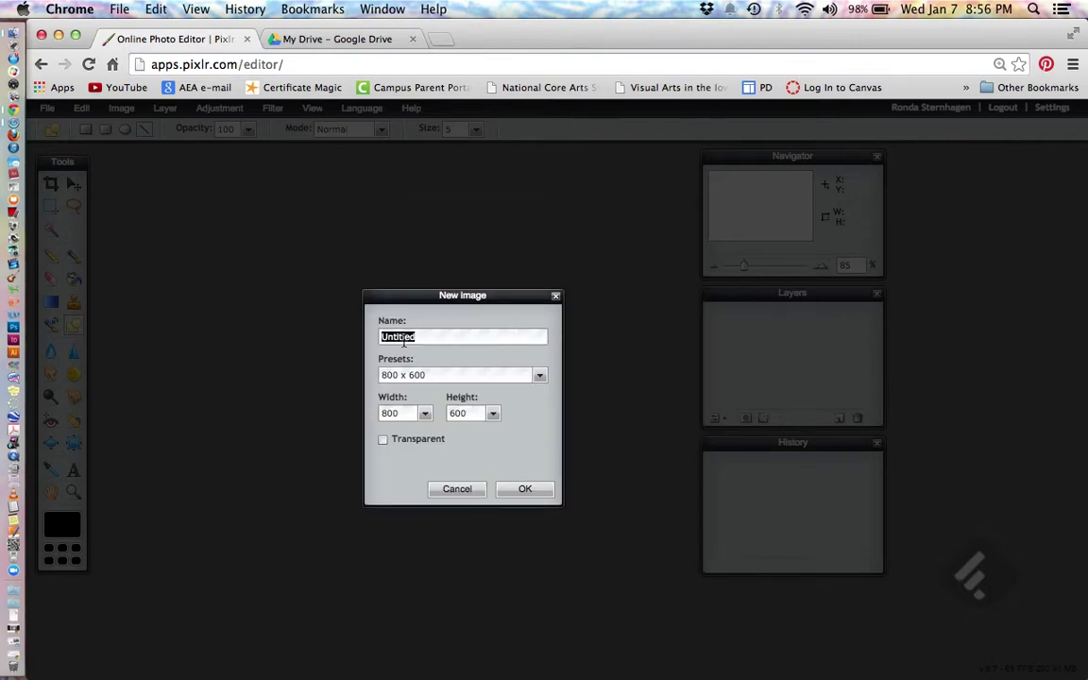
type("Sternhagen-Aestheometry")
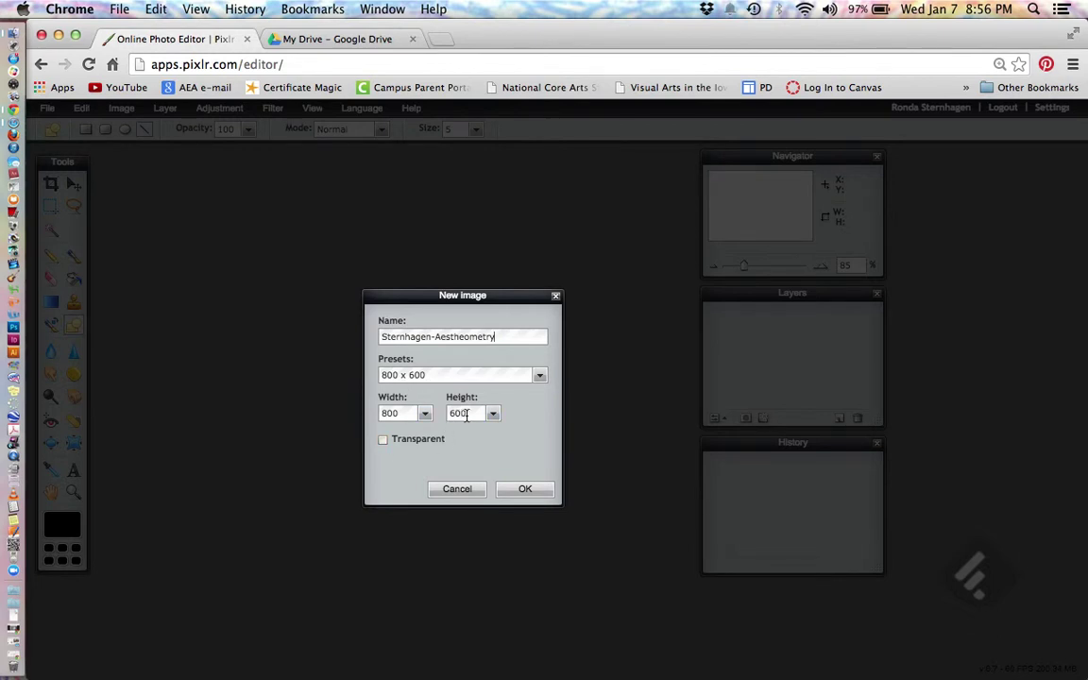
double_click(387, 413)
type("600")
- Create the 600 x 600 image and set the view zoom to 90%
left_click(522, 490)
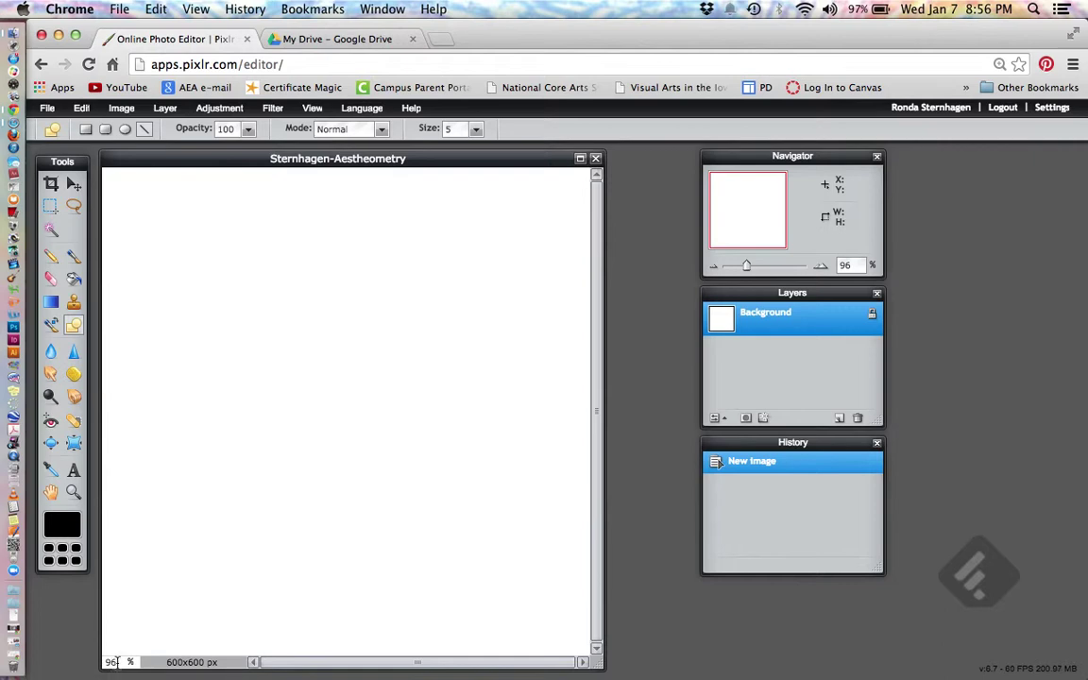
double_click(110, 662)
type("90")
key("Return")
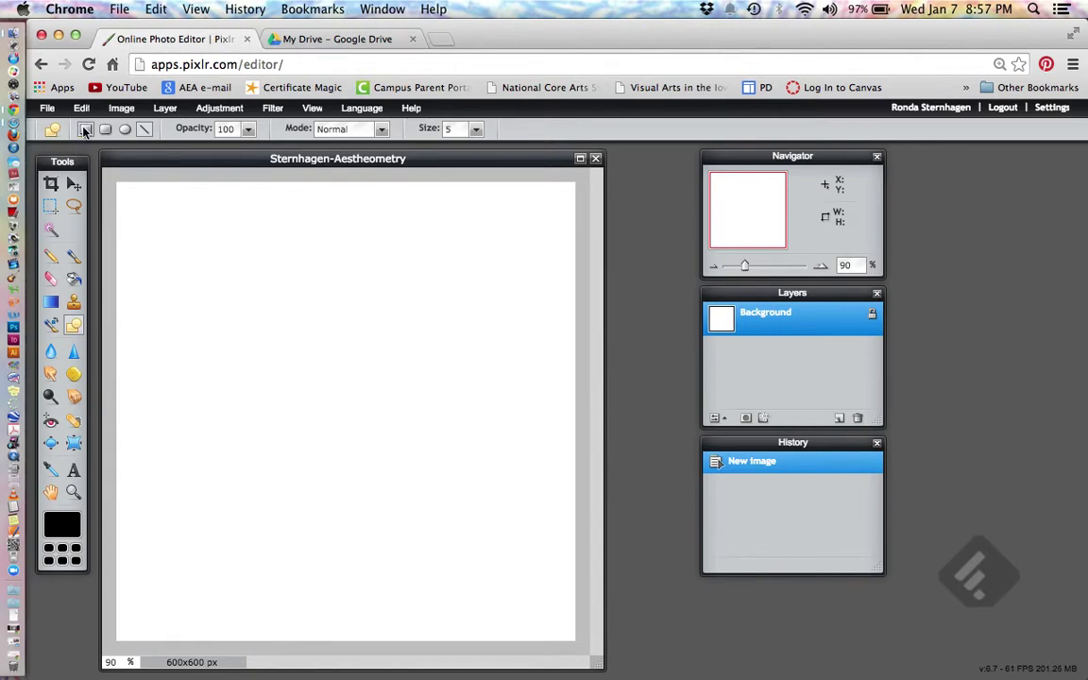
- Switch the shape tool to straight lines and check the line size is 5
left_click(105, 130)
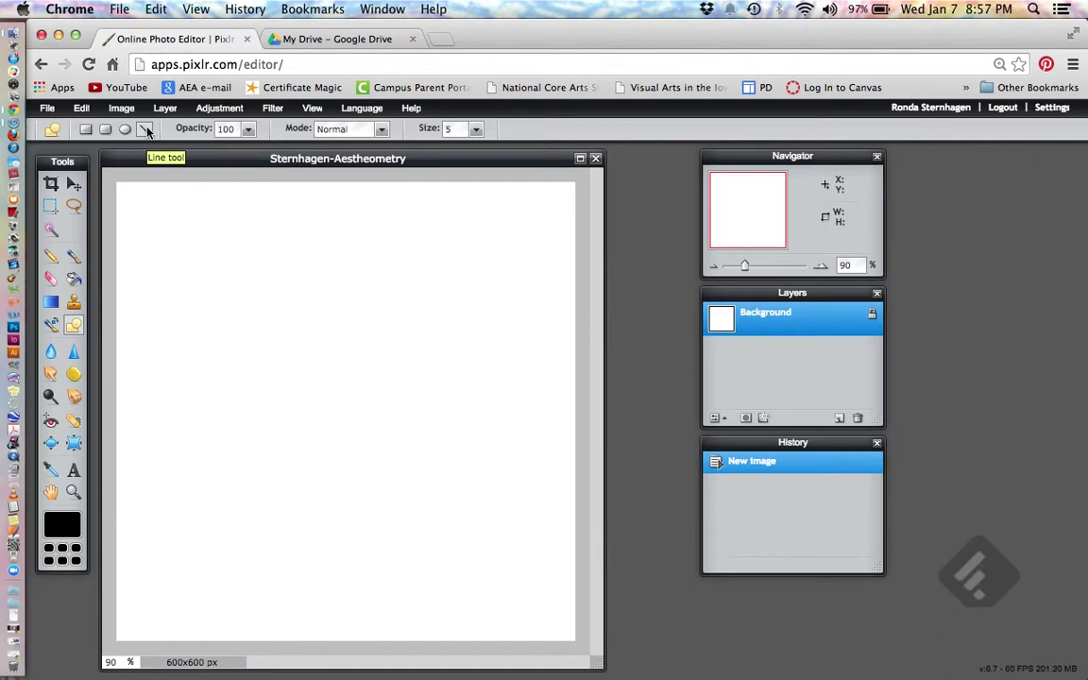
left_click(145, 131)
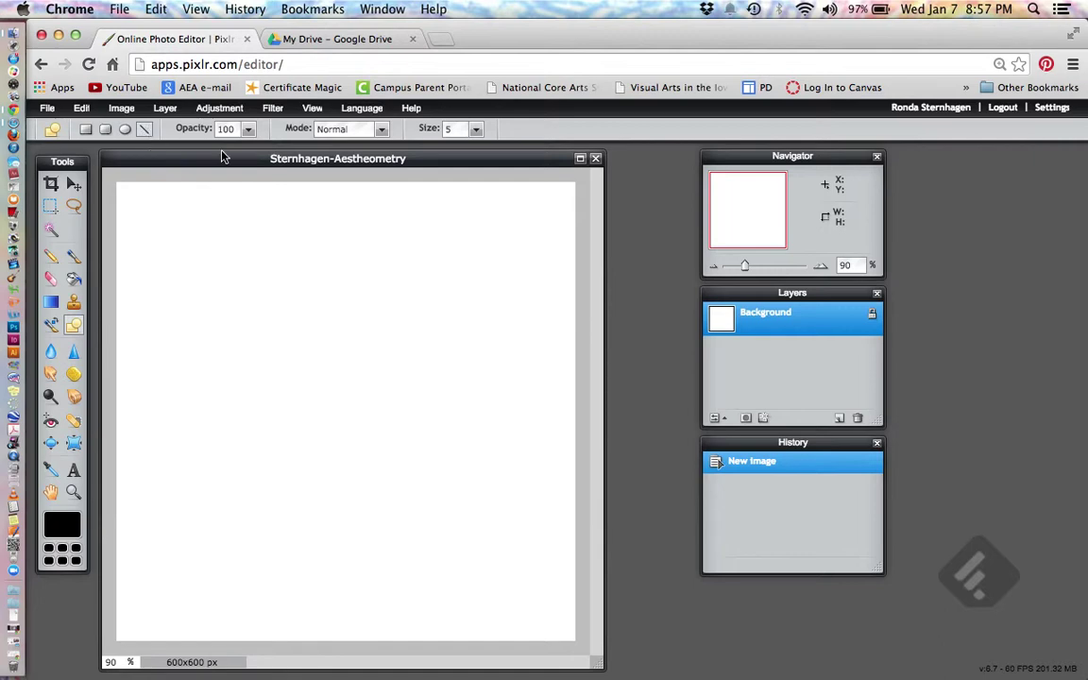
left_click(451, 129)
left_click(54, 529)
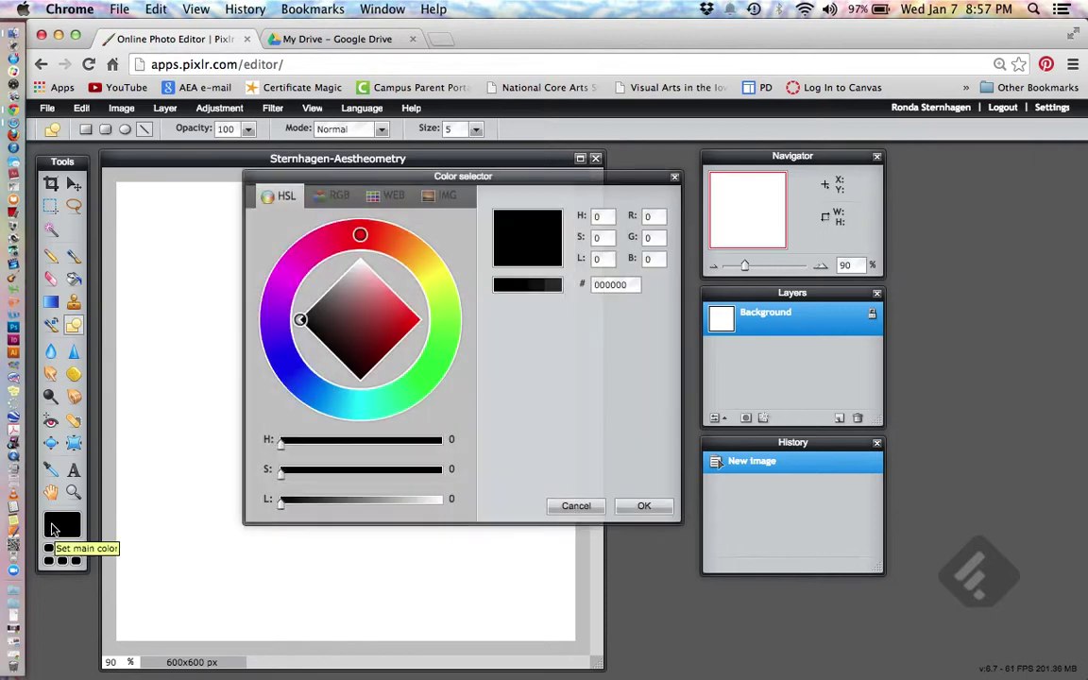
mouse_move(300, 321)
left_mouse_down()
mouse_move(271, 315)
mouse_move(413, 247)
mouse_move(303, 249)
mouse_move(423, 256)
left_mouse_up()
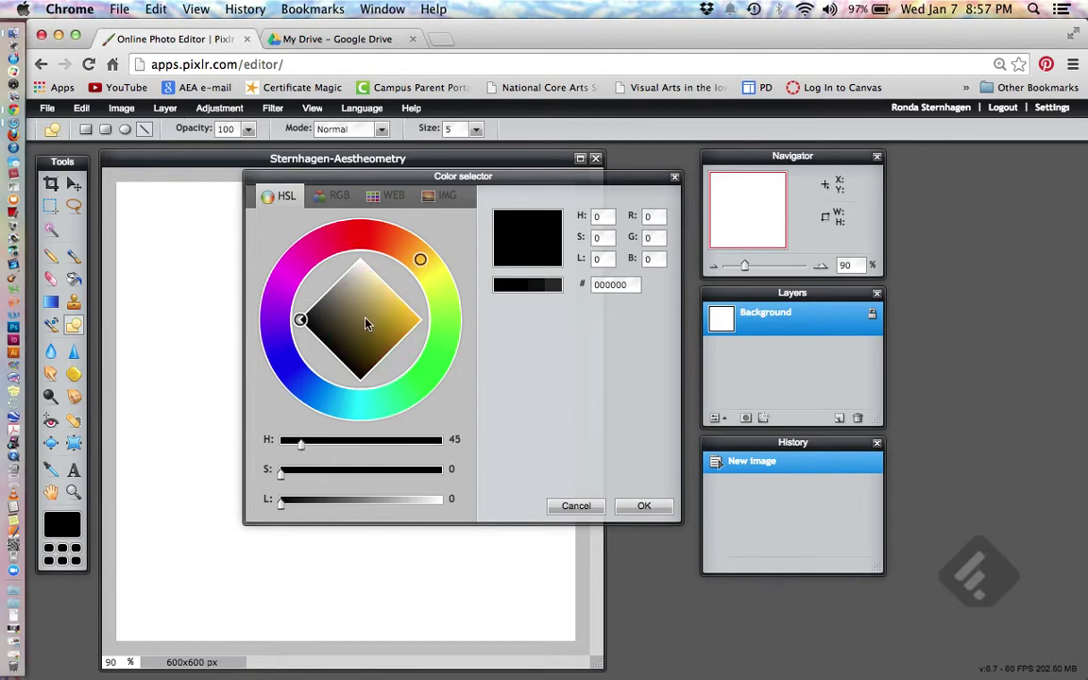
mouse_move(367, 324)
left_mouse_down()
mouse_move(301, 321)
mouse_move(308, 301)
mouse_move(388, 243)
mouse_move(433, 282)
mouse_move(436, 299)
mouse_move(420, 270)
mouse_move(440, 312)
mouse_move(353, 344)
mouse_move(378, 298)
mouse_move(331, 328)
mouse_move(300, 317)
mouse_move(344, 340)
mouse_move(351, 368)
mouse_move(248, 294)
mouse_move(250, 284)
mouse_move(300, 320)
left_mouse_up()
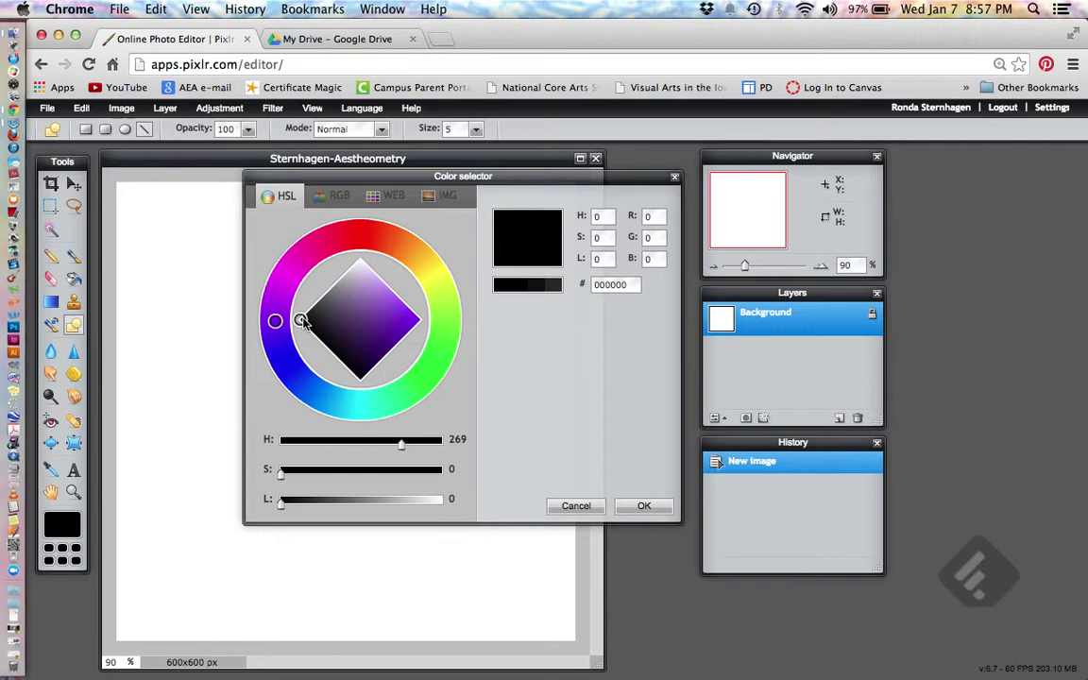
left_click(633, 507)
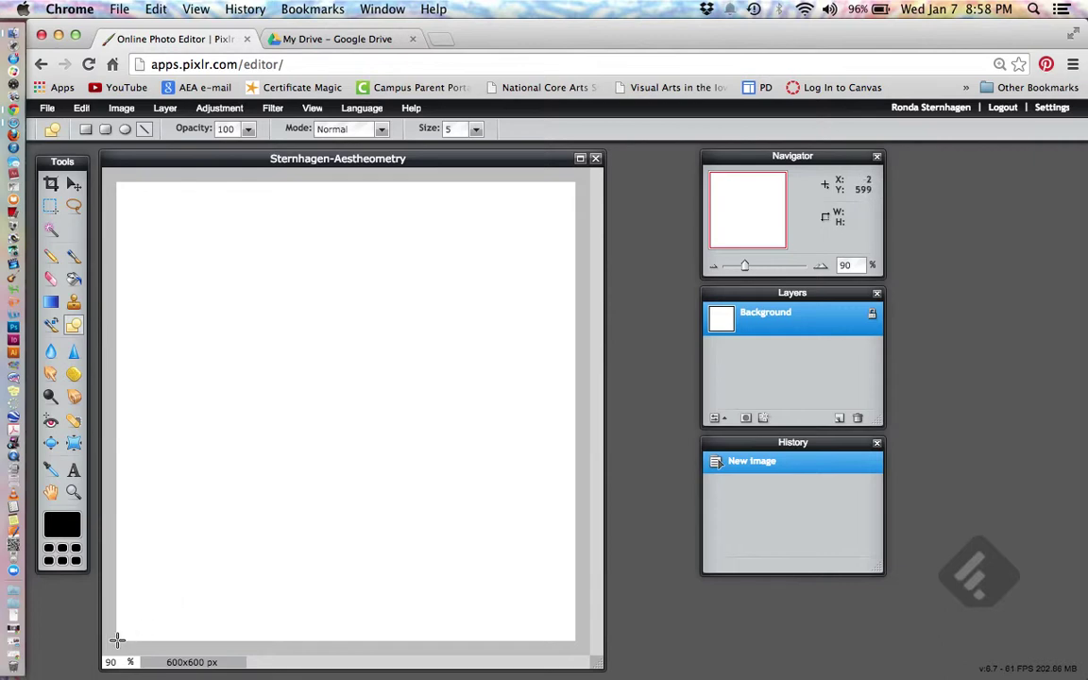
- Draw tilted black lines up the left edge, across the top and down the right edge, redrawing the first line
left_click_drag(117, 639, 144, 181)
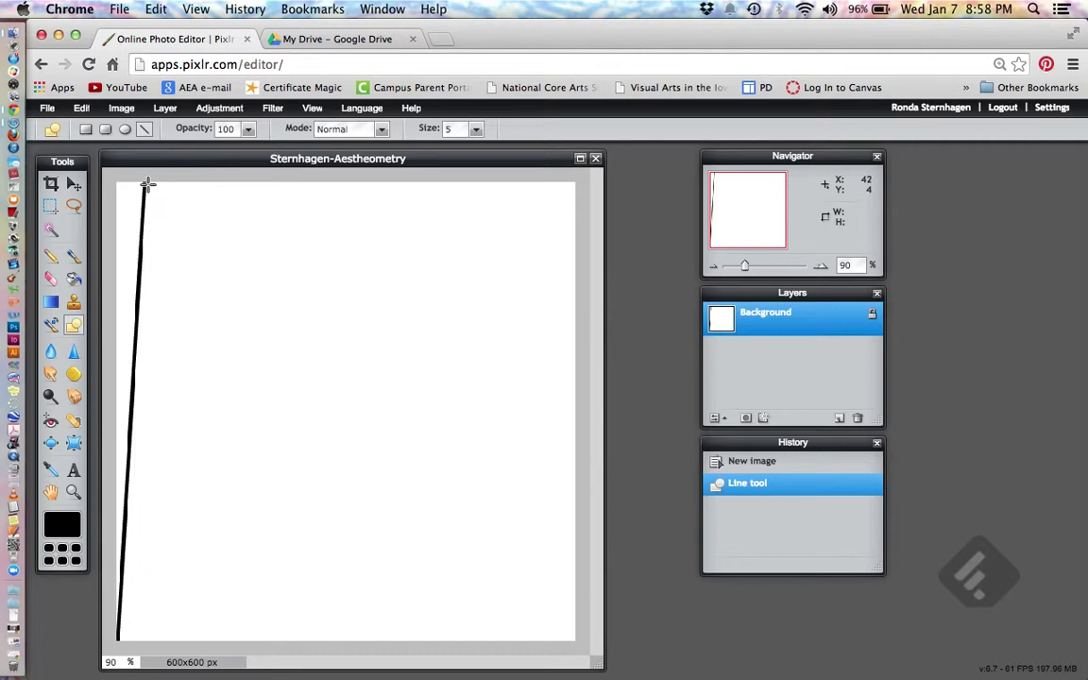
key("super+z")
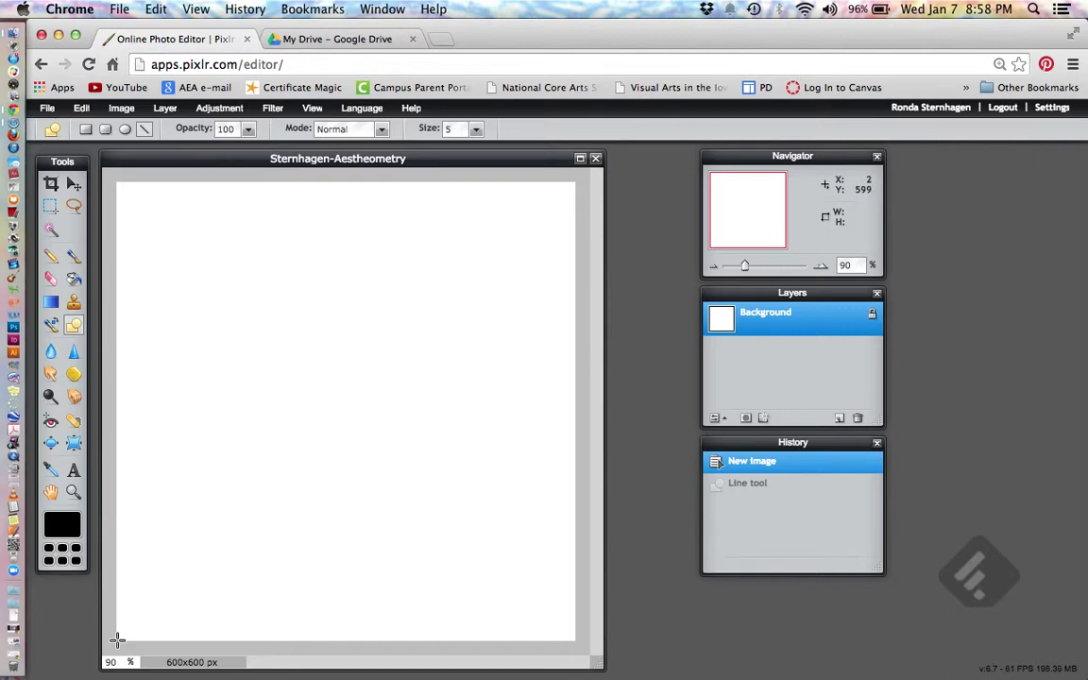
left_click_drag(117, 639, 144, 180)
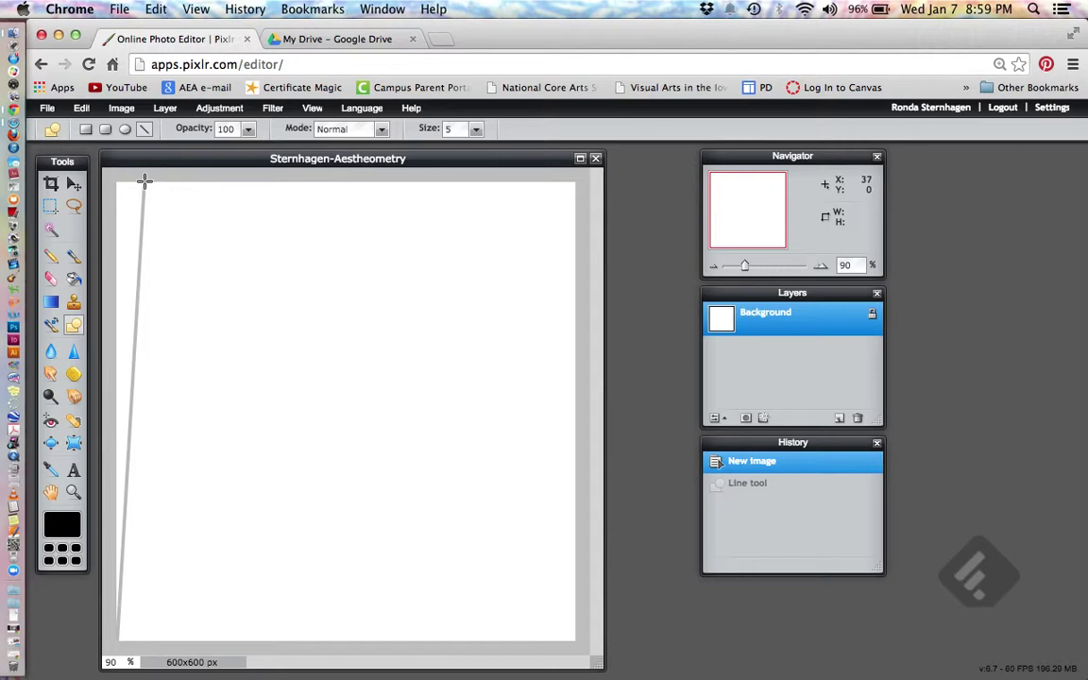
left_click_drag(144, 180, 141, 180)
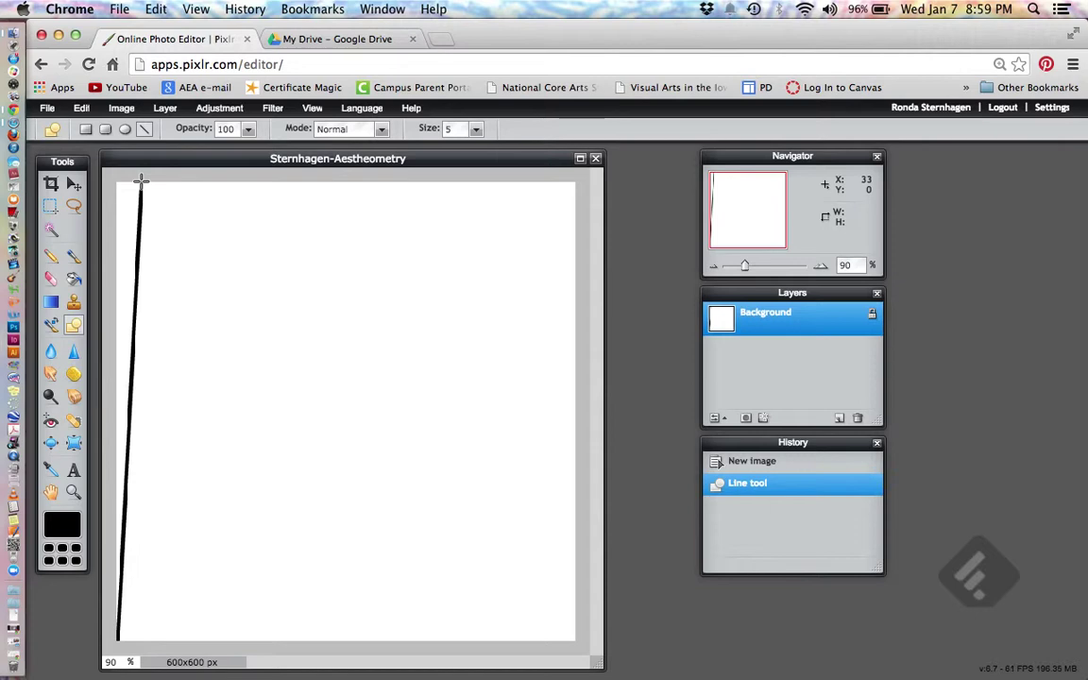
left_click_drag(140, 180, 576, 212)
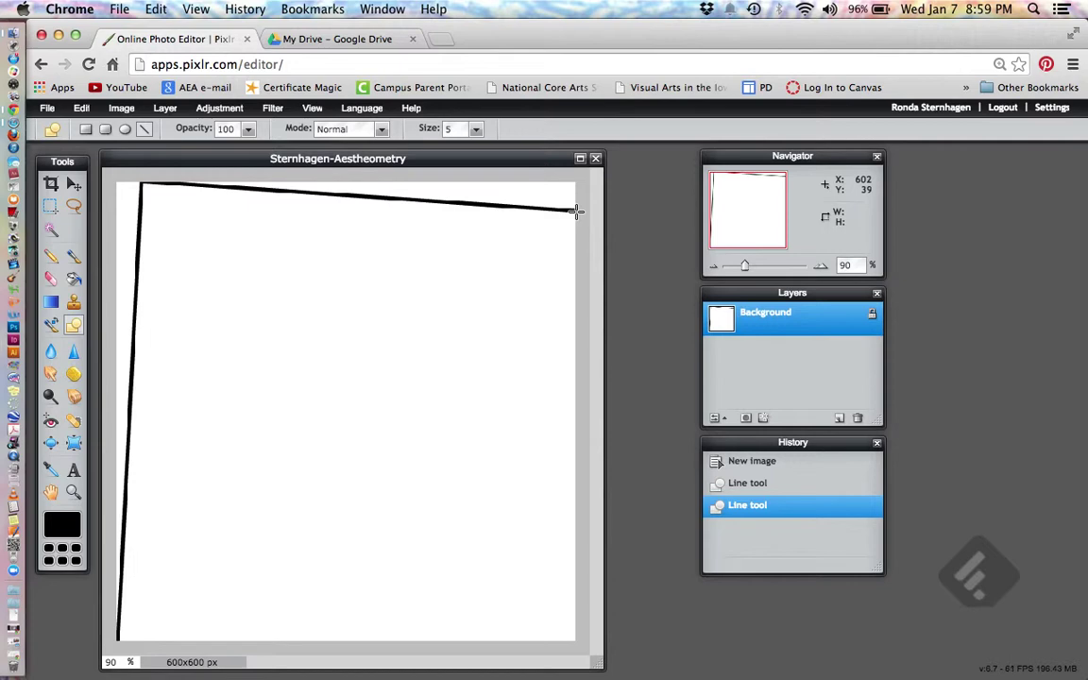
left_click_drag(576, 212, 120, 616)
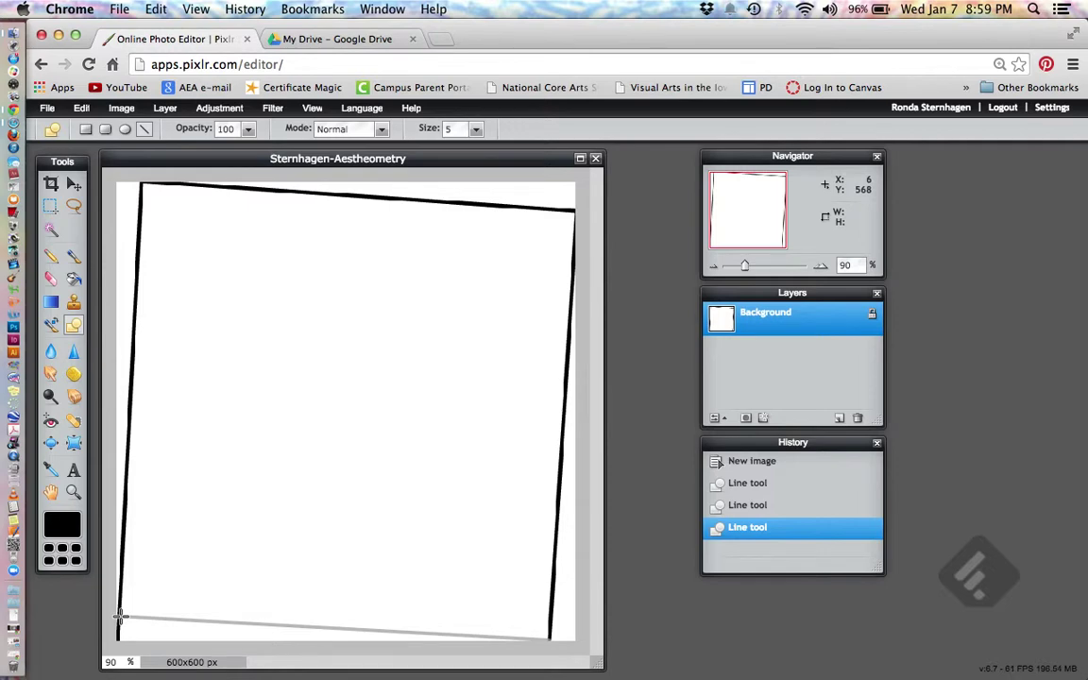
- Close the frame with a bottom line and add two inward spiral lines
left_click_drag(120, 615, 168, 184)
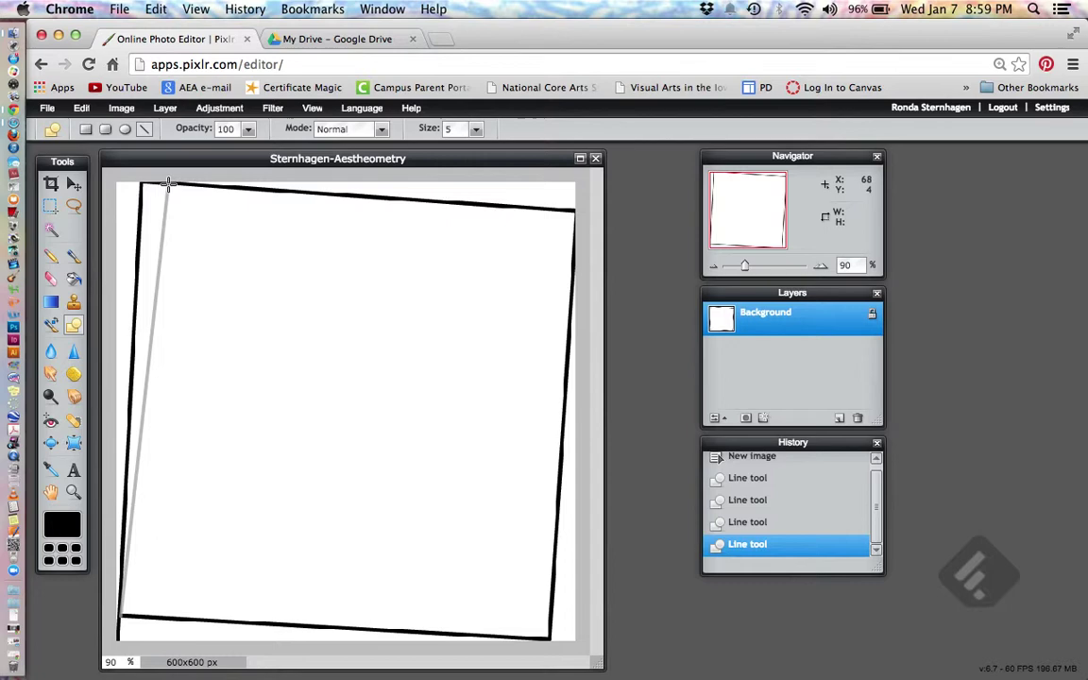
left_click_drag(169, 184, 508, 398)
left_click_drag(509, 398, 252, 381)
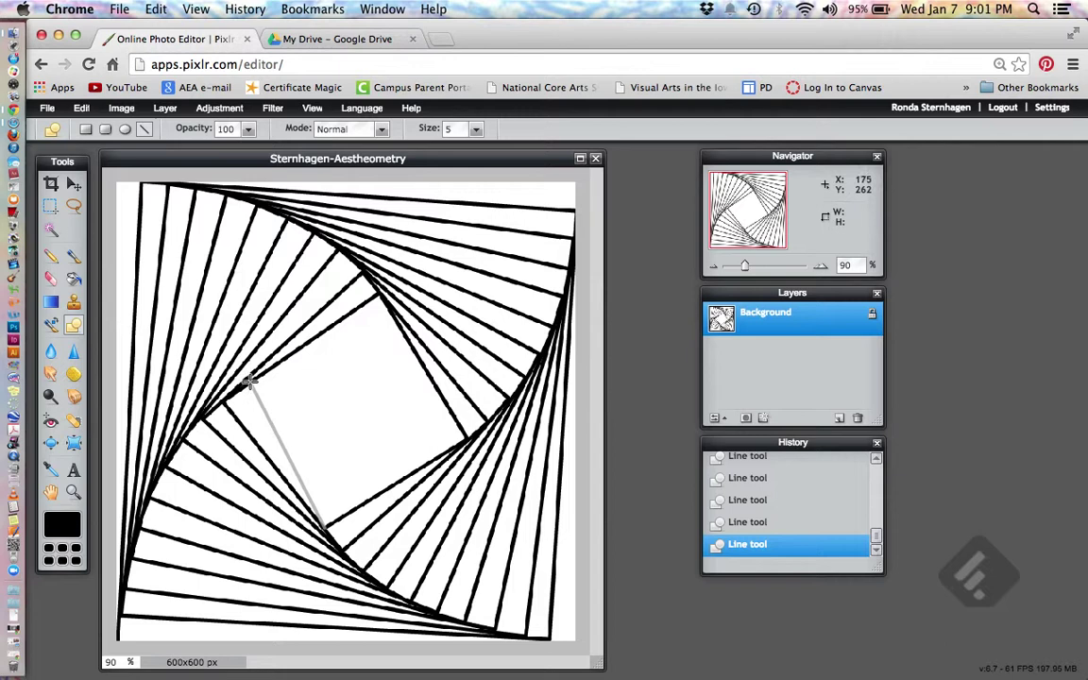
- Add three more lines spiralling into the tiny square at the canvas centre
left_click_drag(250, 382, 423, 460)
left_click_drag(423, 460, 342, 424)
mouse_move(342, 424)
left_mouse_down()
mouse_move(351, 396)
mouse_move(374, 412)
mouse_move(354, 412)
mouse_move(356, 424)
mouse_move(354, 415)
left_mouse_up()
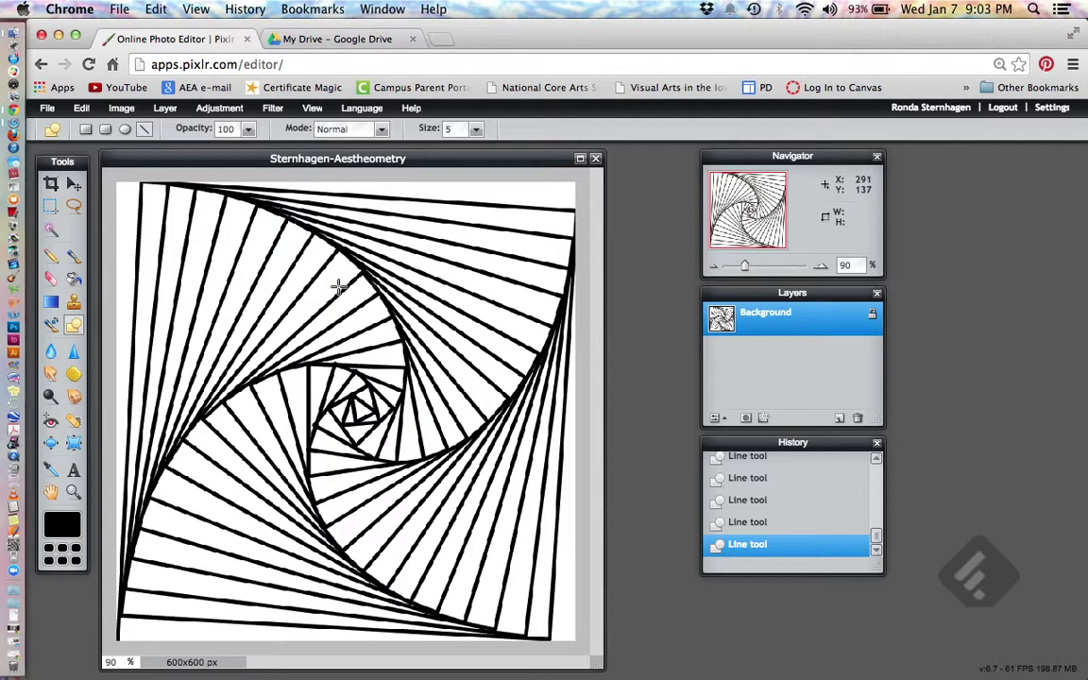
- Save the drawing as a JPEG with quality set to 100
left_click(47, 108)
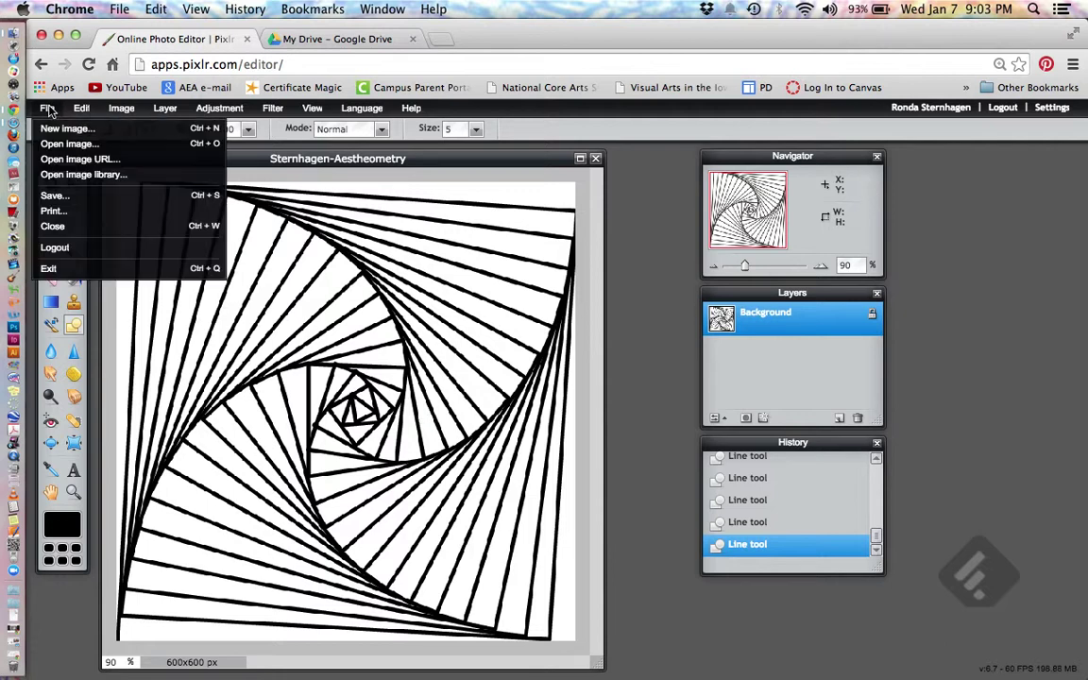
left_click(81, 197)
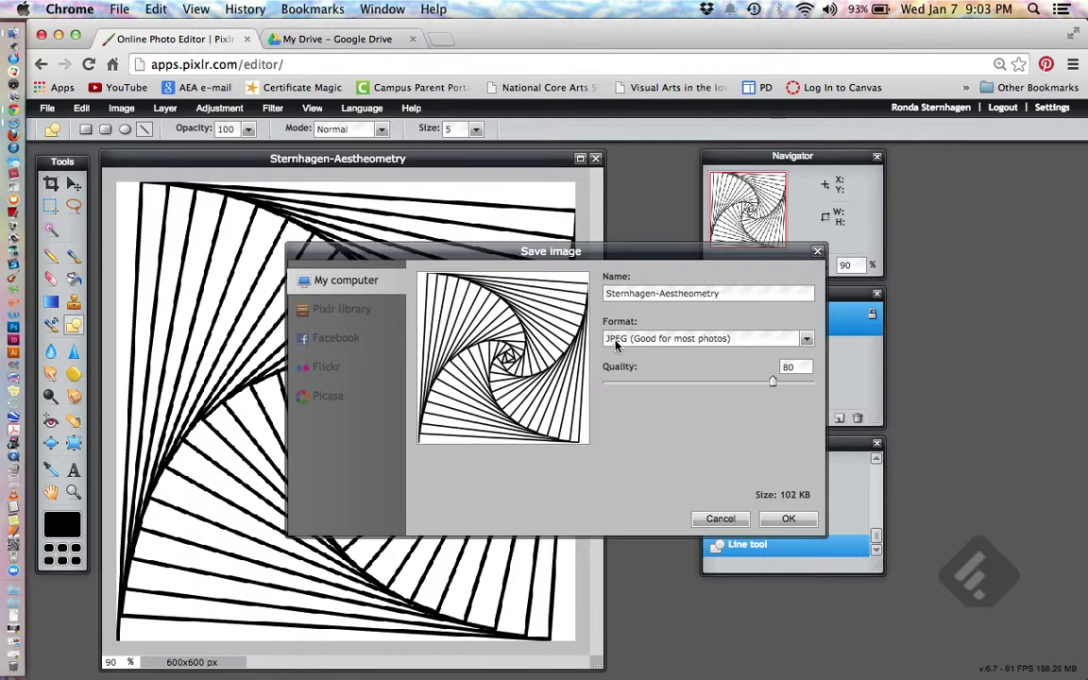
double_click(787, 367)
type("100")
- Confirm the JPEG settings and choose the Desktop as the save location
left_click(784, 519)
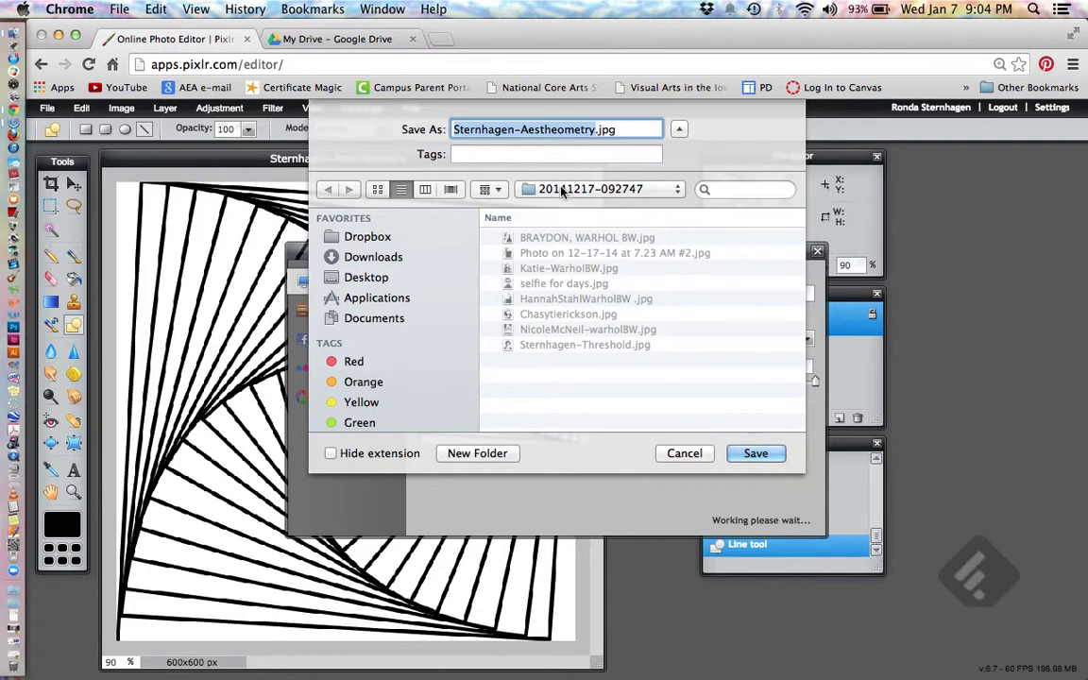
left_click(363, 275)
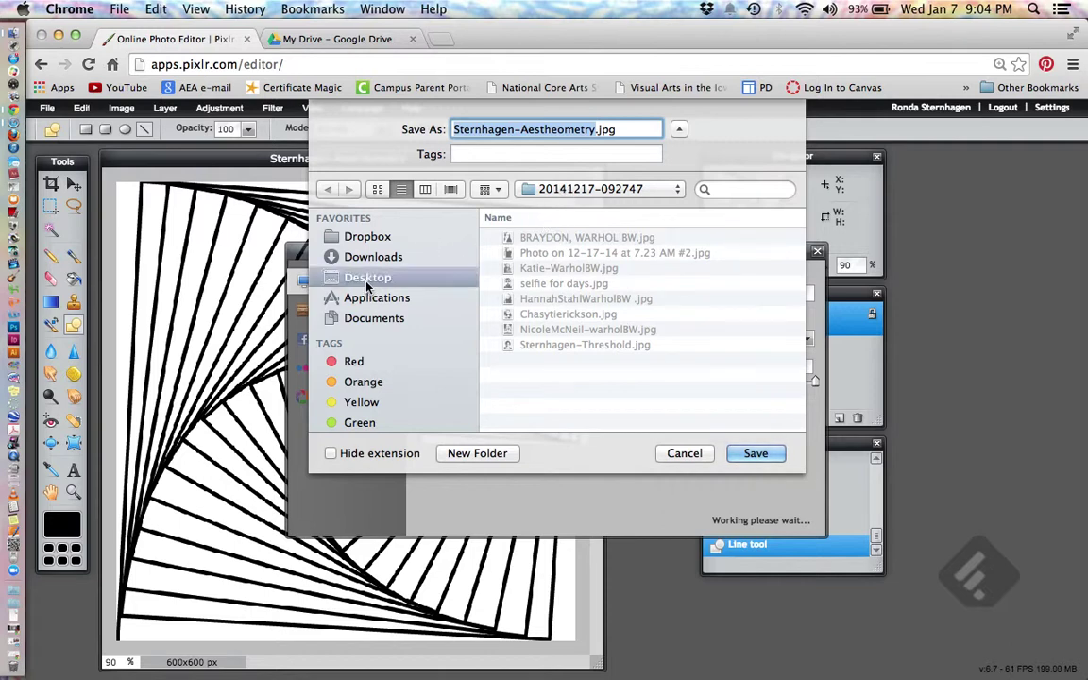
left_click(770, 454)
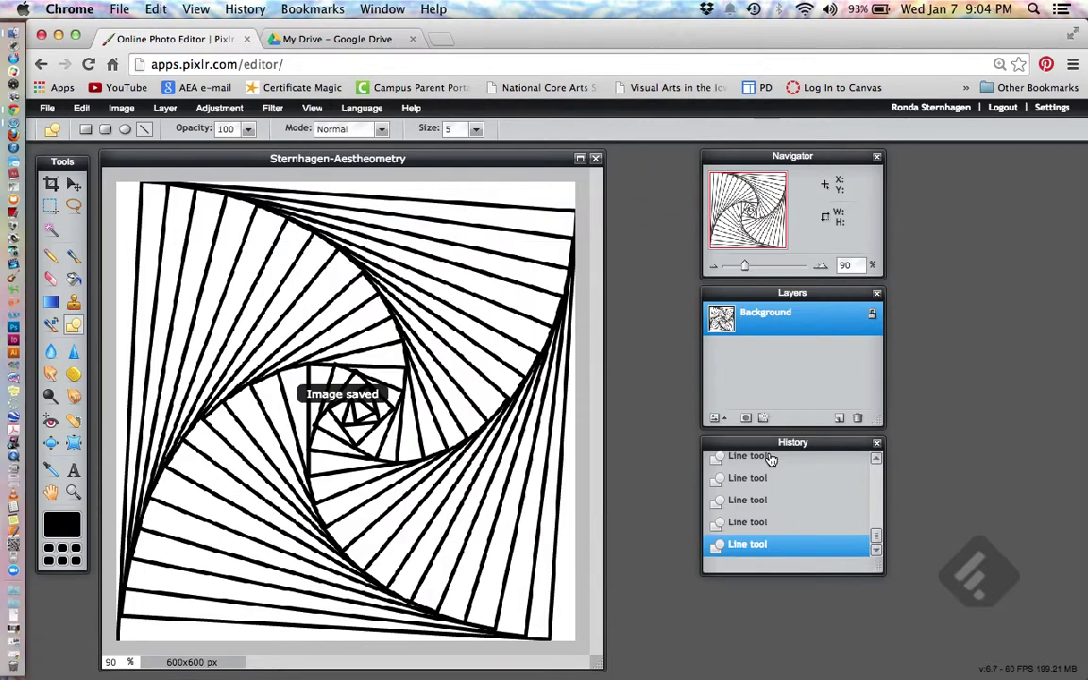